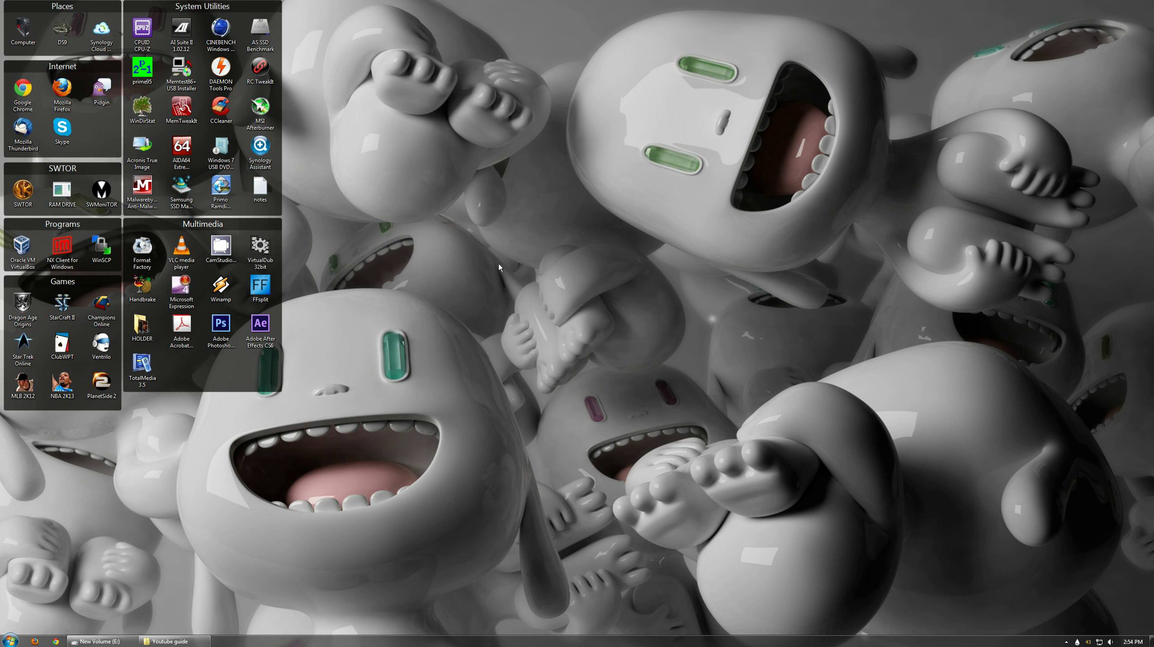
# Step: Launch FFsplit and open the settings of the FFsplit Overlay 2.0b5 video source from the capture options
pyautogui.doubleClick(260, 288)
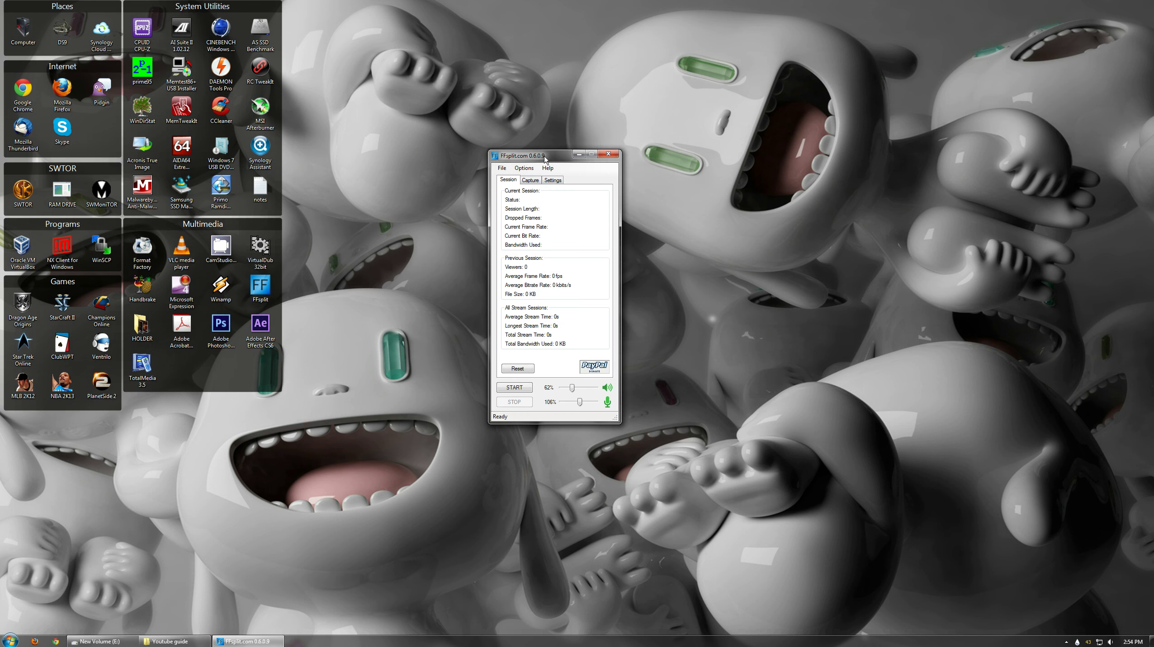
pyautogui.moveTo(548, 155); pyautogui.dragTo(517, 181)
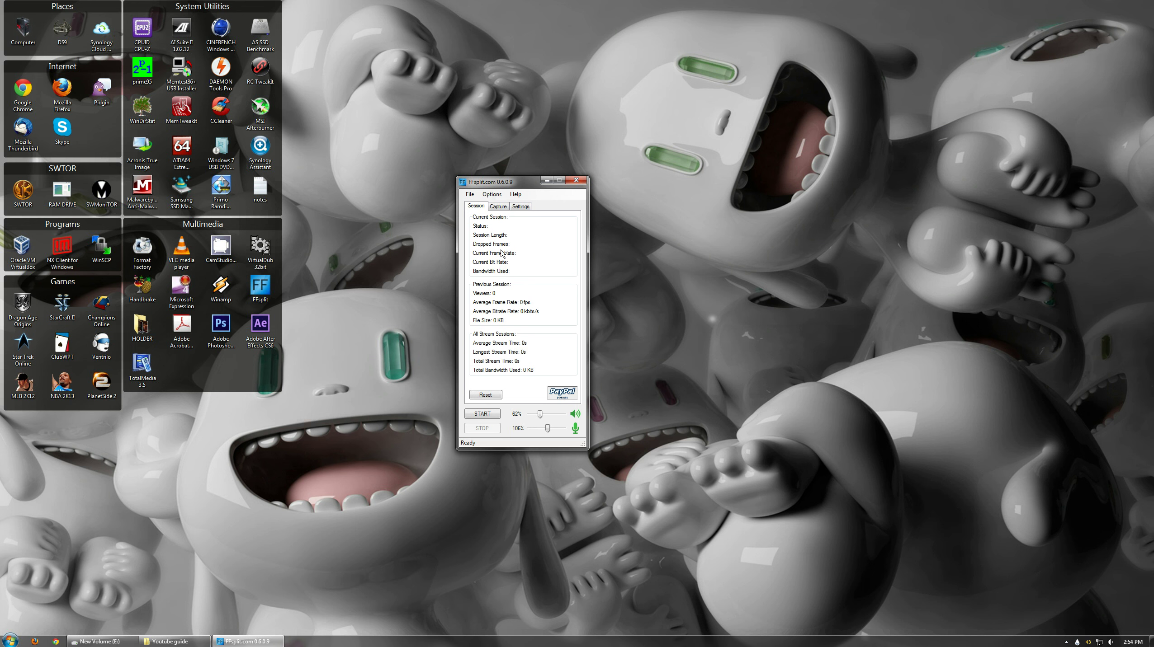
pyautogui.click(498, 206)
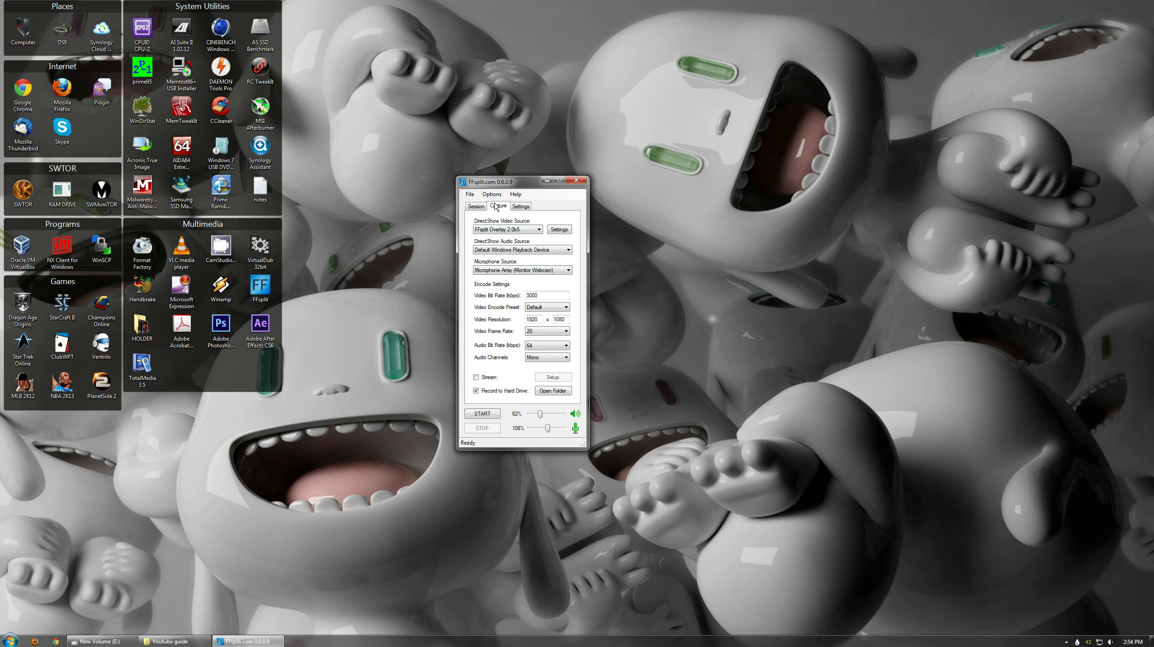
pyautogui.moveTo(516, 185); pyautogui.dragTo(485, 222)
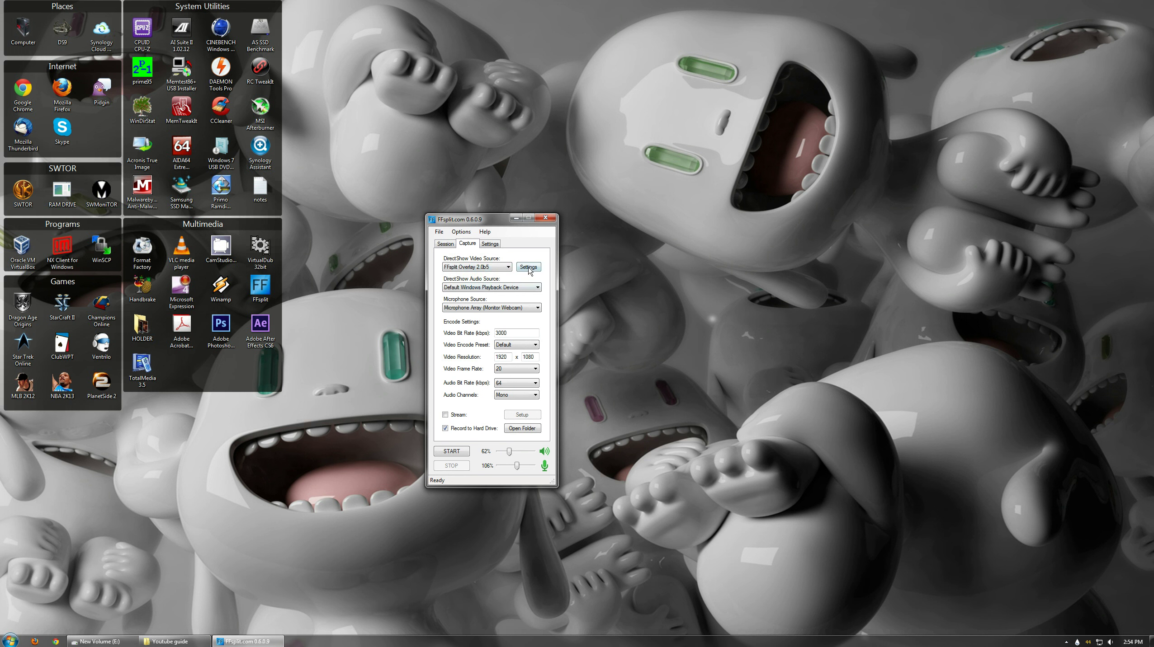
pyautogui.click(528, 267)
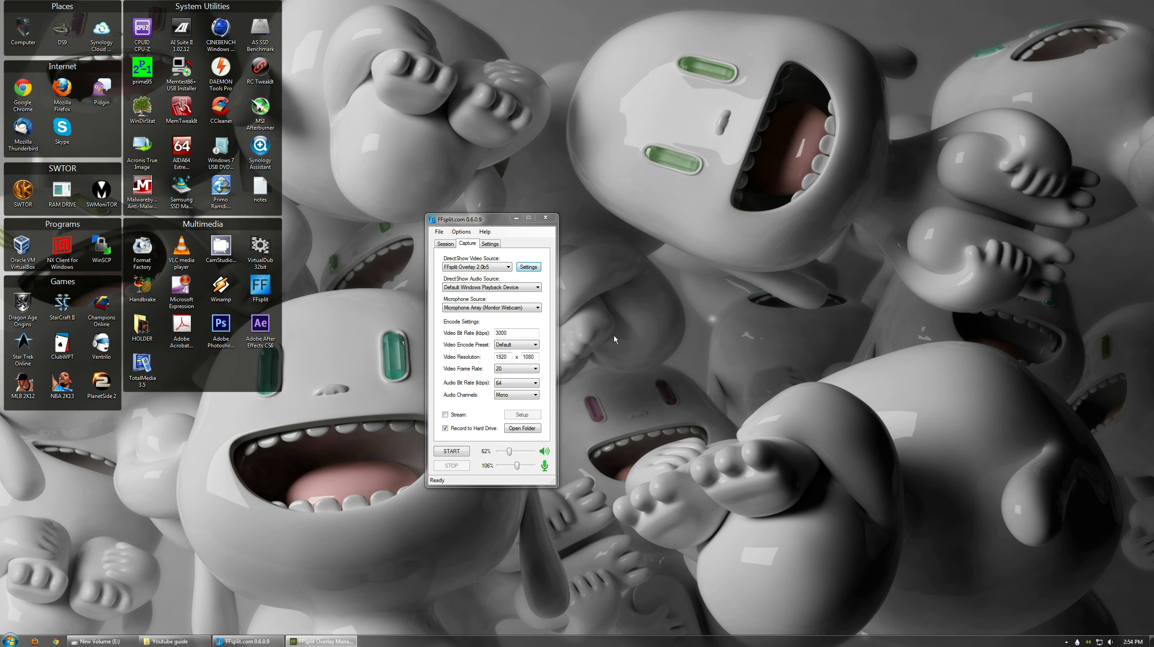
pyautogui.moveTo(389, 55); pyautogui.dragTo(519, 179)
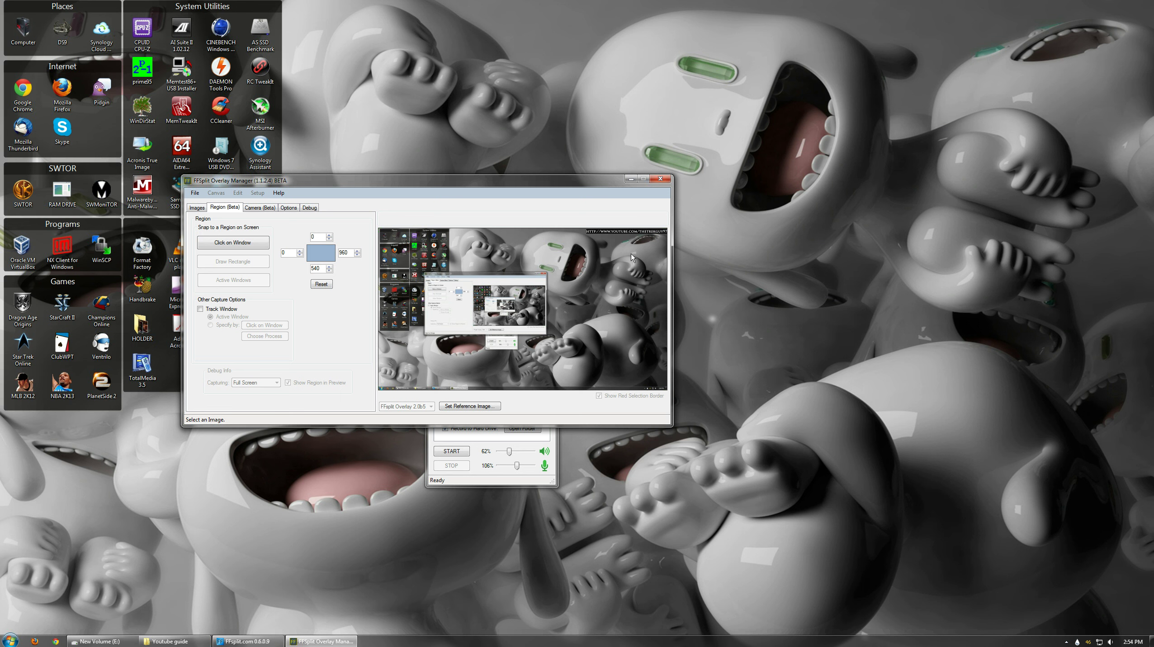
# Step: Try the url3.bmp overlay image at Y position 500, and return it to Y position 8
pyautogui.click(199, 209)
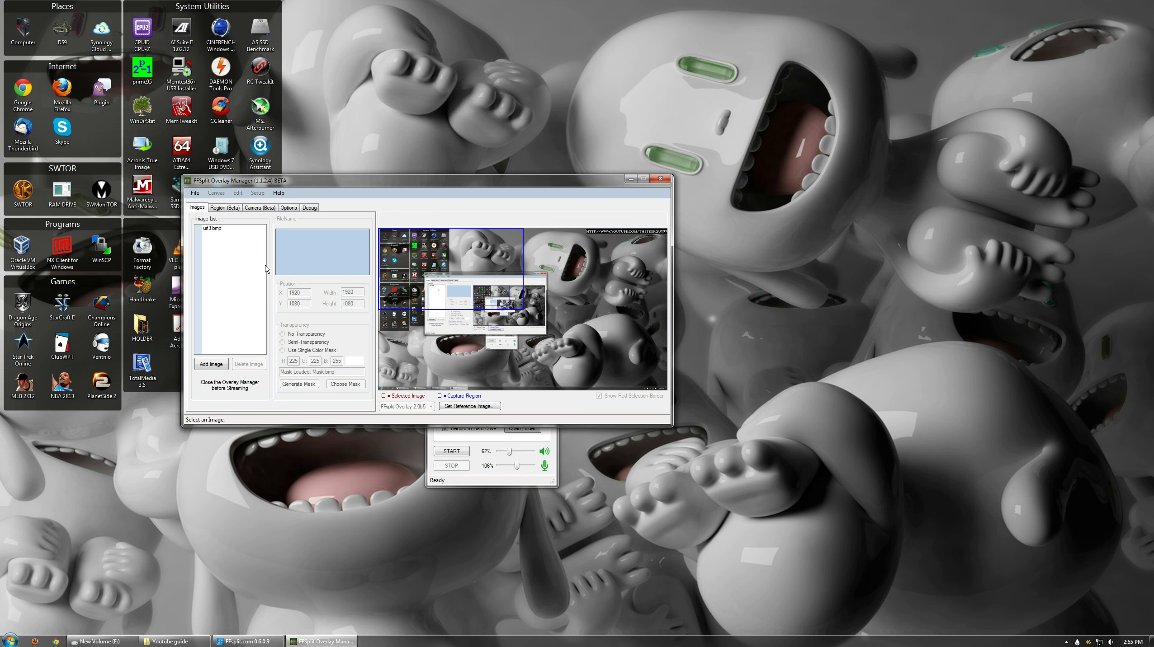
pyautogui.click(220, 229)
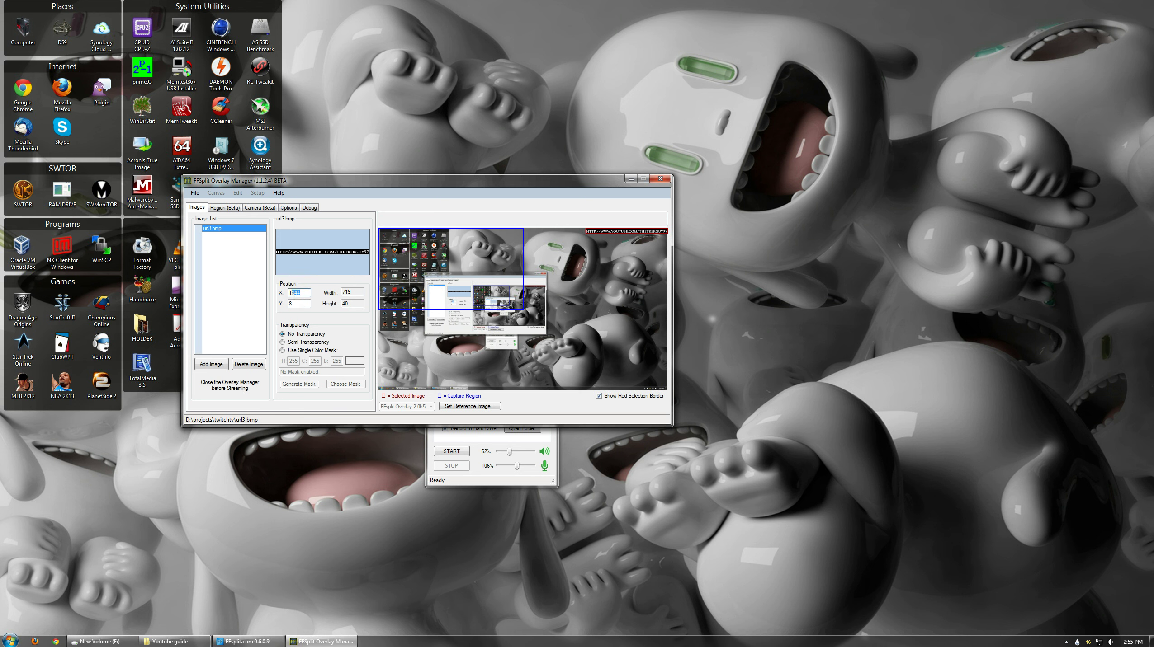
pyautogui.write('500')
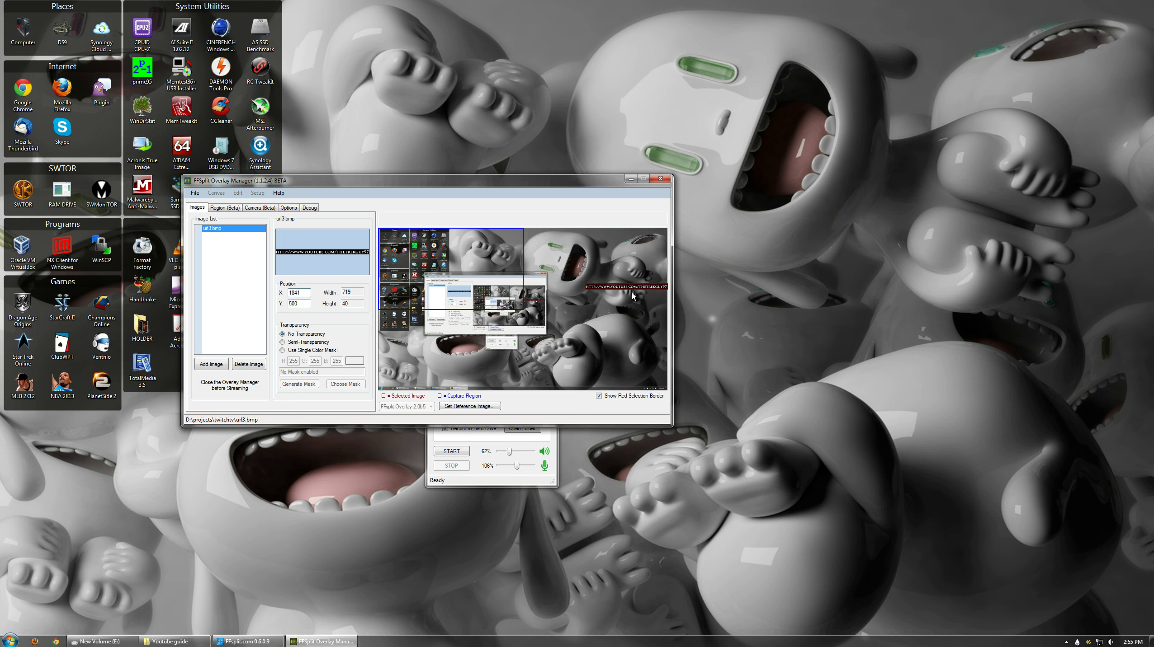
pyautogui.doubleClick(304, 303)
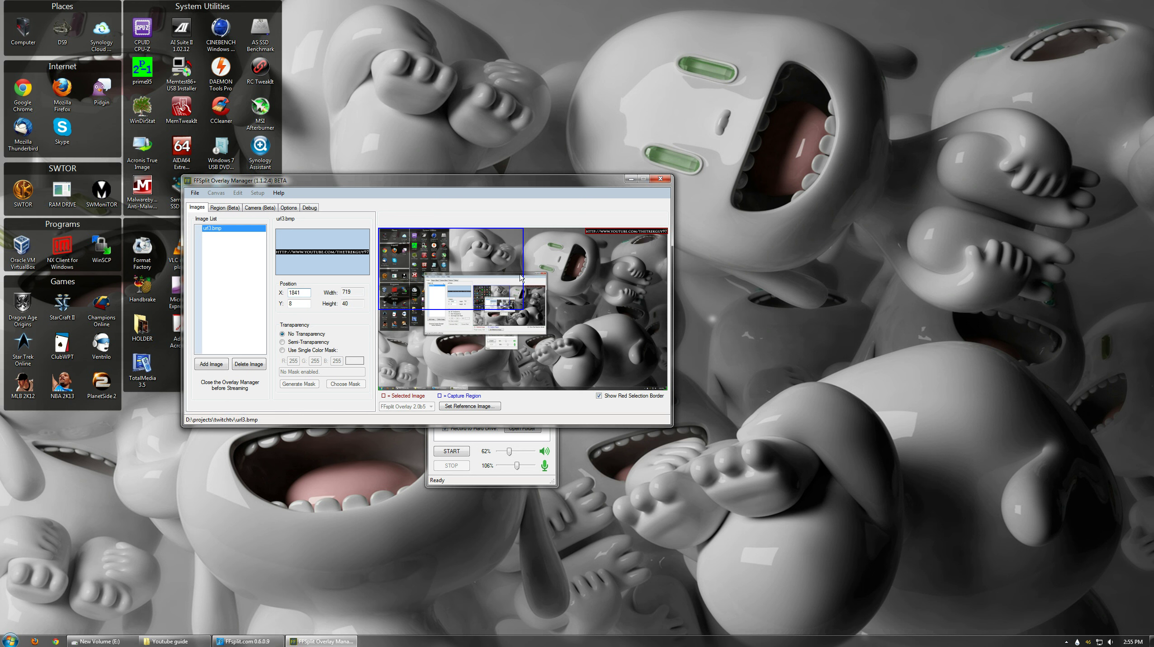
# Step: Try Logitech Webcam Pro 9000 as the overlay's camera source, and set the source back to None
pyautogui.click(250, 208)
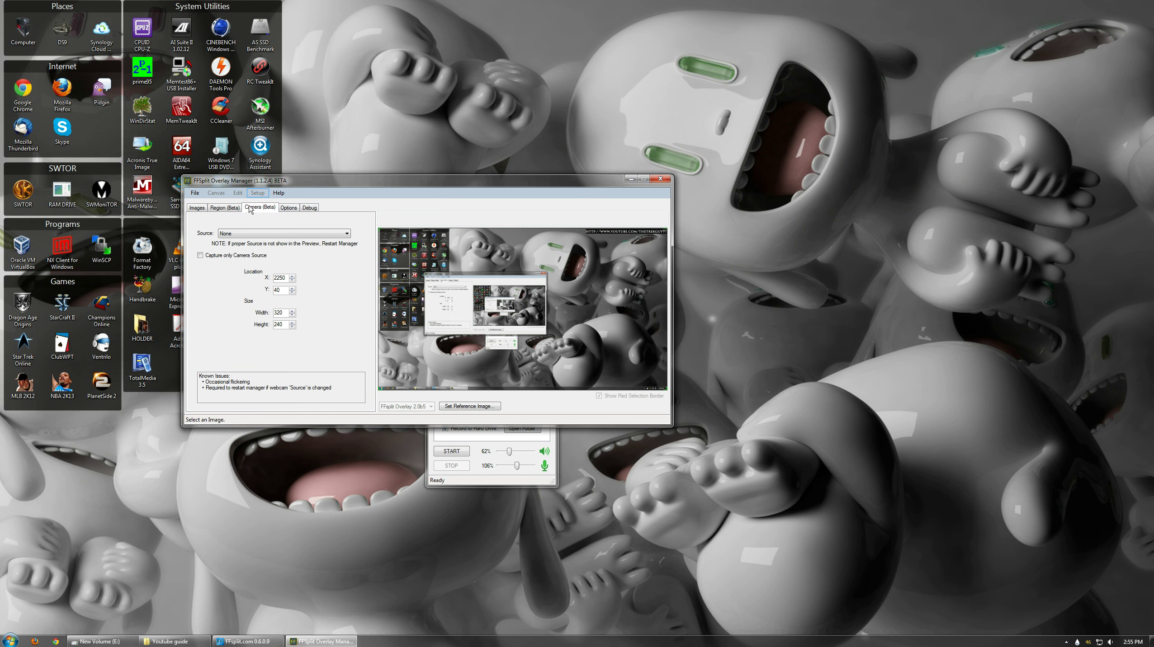
pyautogui.click(317, 234)
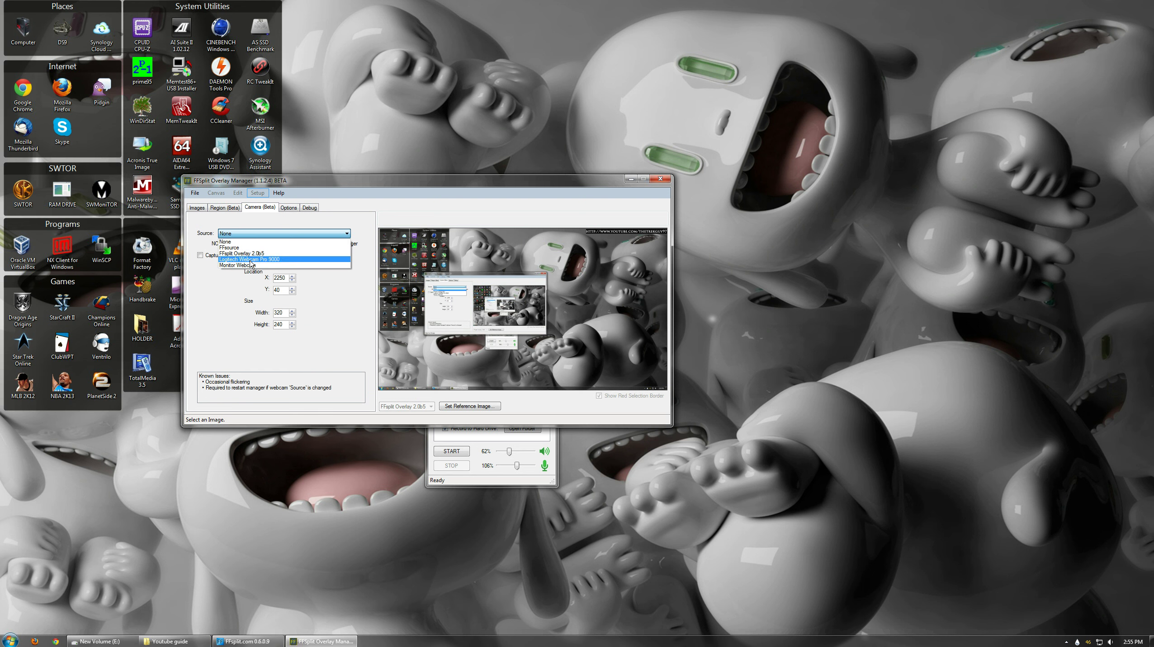
pyautogui.click(318, 259)
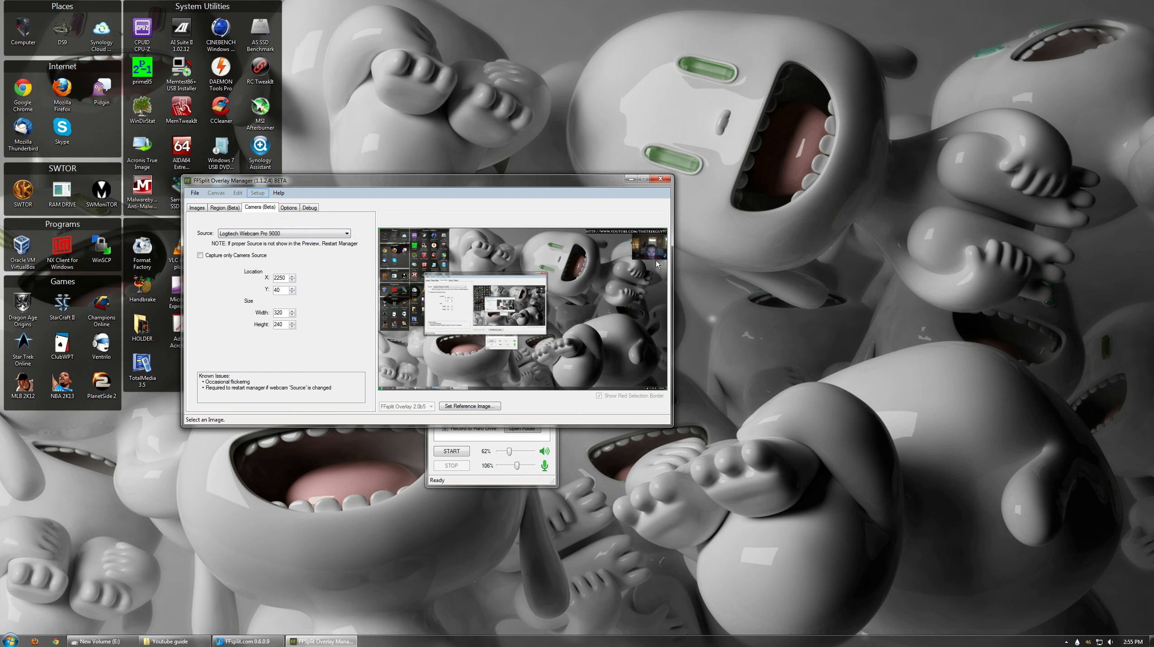
pyautogui.click(242, 233)
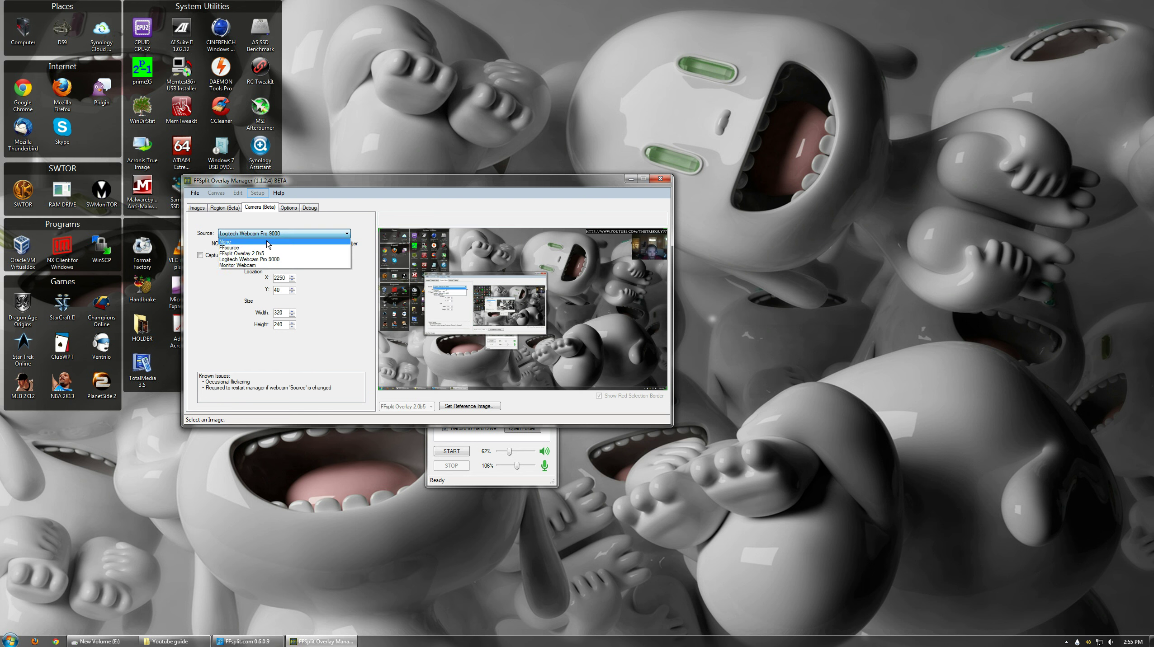
pyautogui.click(267, 243)
pyautogui.press('Left')
pyautogui.press('Left')
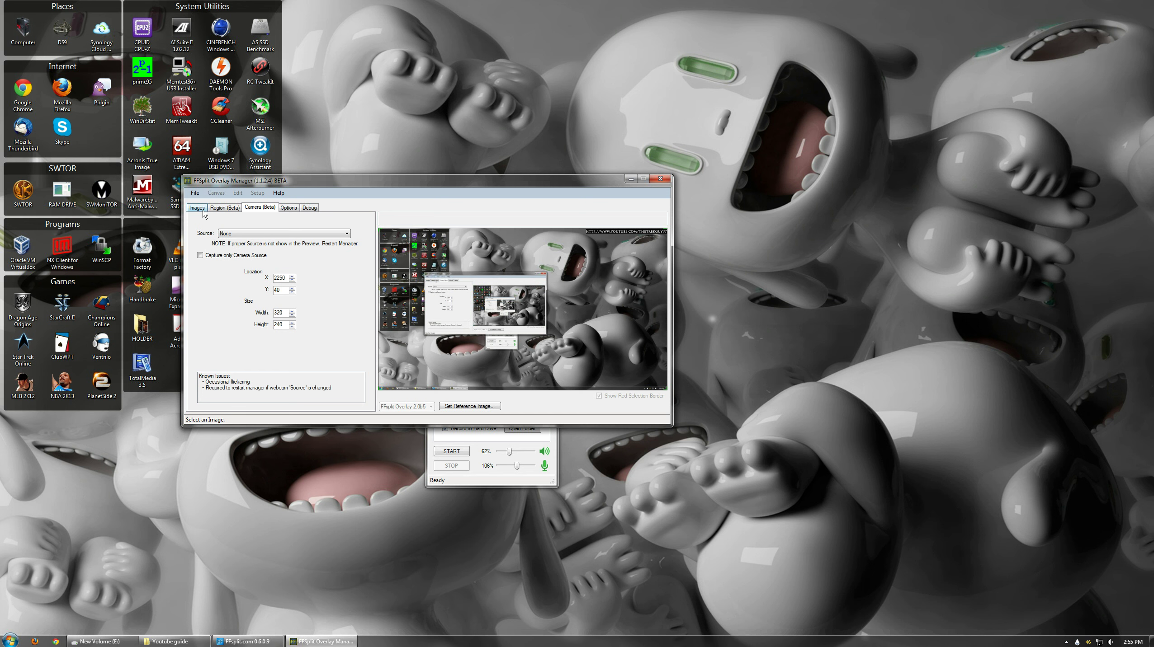
# Step: Look over the overlay's region and image settings and close the Overlay Manager
pyautogui.click(224, 209)
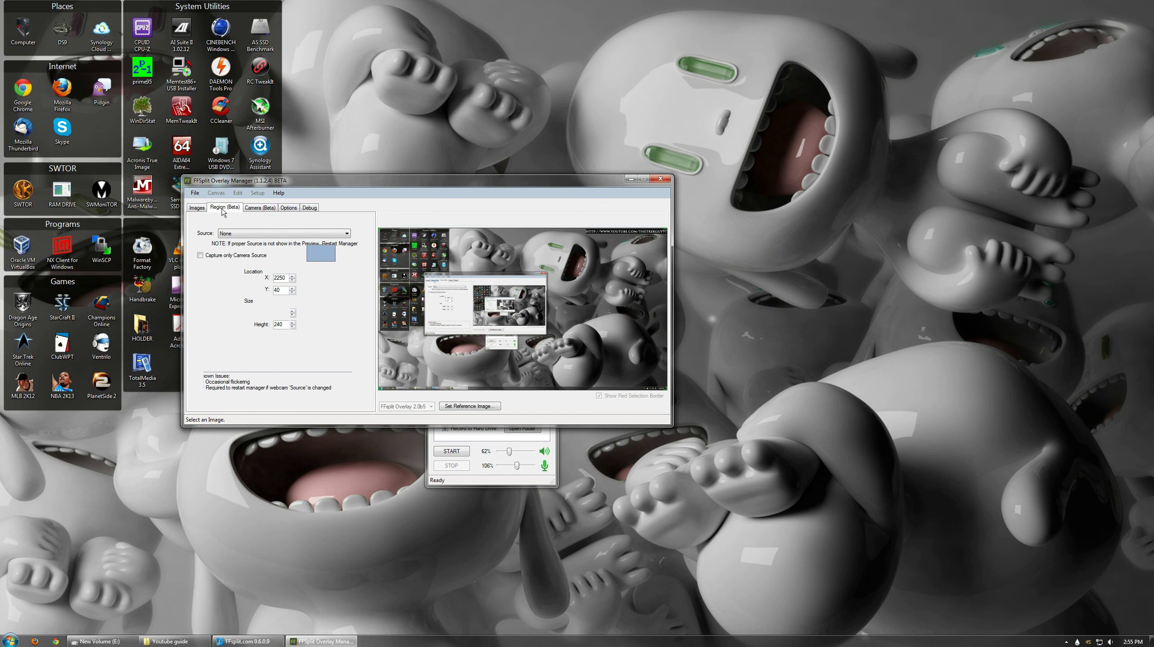
pyautogui.click(196, 208)
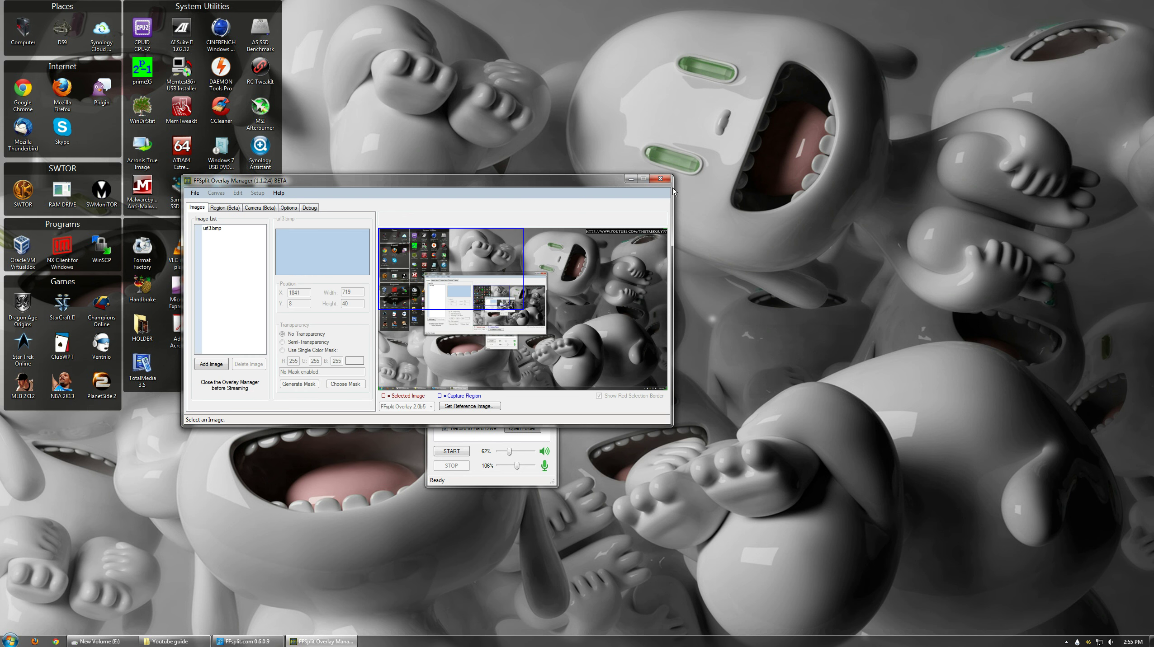
pyautogui.click(662, 179)
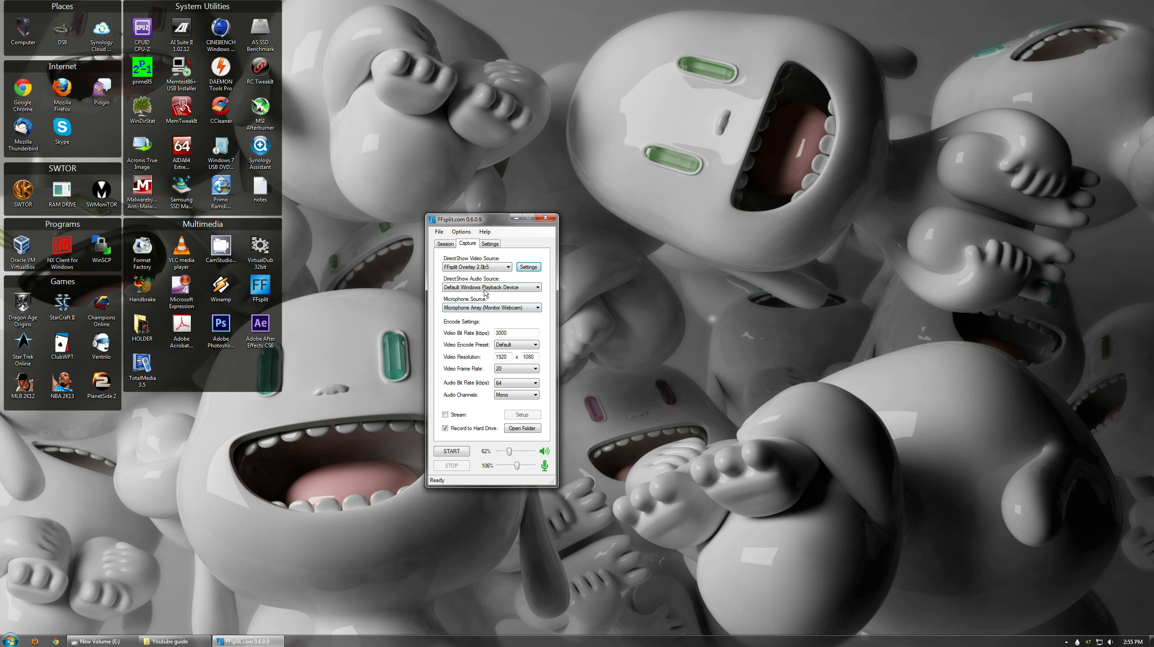
# Step: Examine the available audio and microphone sources and the video and audio encode settings, closing the reopened Overlay Manager
pyautogui.click(536, 289)
pyautogui.click(536, 289)
pyautogui.click(537, 308)
pyautogui.click(520, 316)
pyautogui.moveTo(519, 332); pyautogui.dragTo(468, 327)
pyautogui.moveTo(536, 357); pyautogui.dragTo(517, 357)
pyautogui.click(521, 385)
pyautogui.click(521, 387)
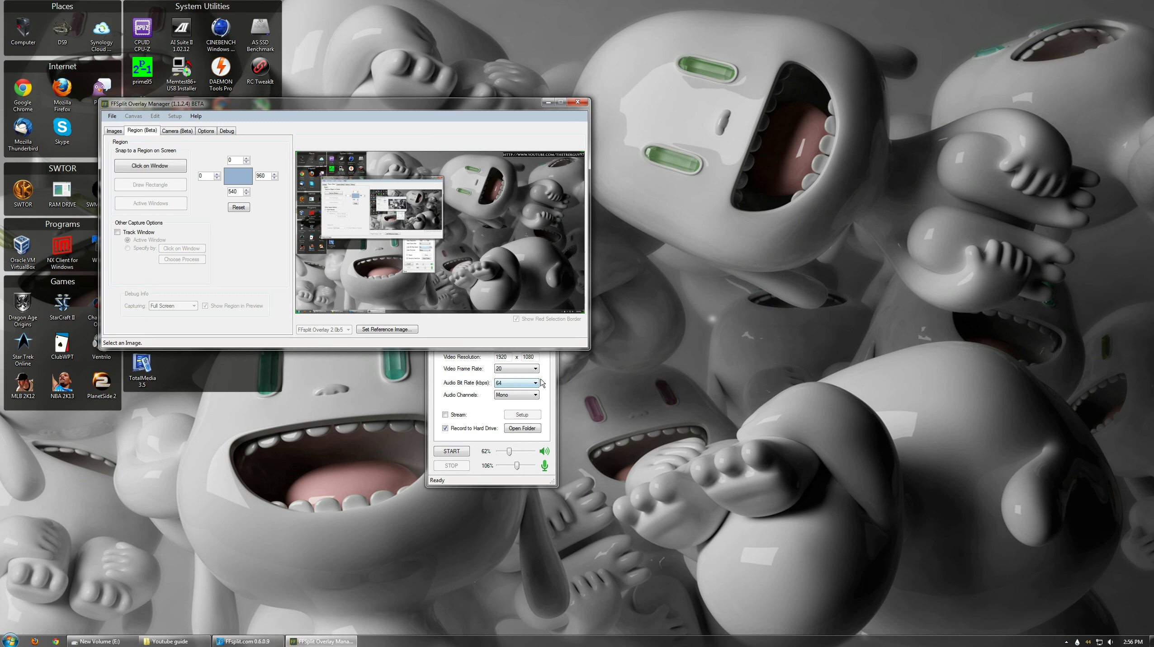
pyautogui.click(576, 102)
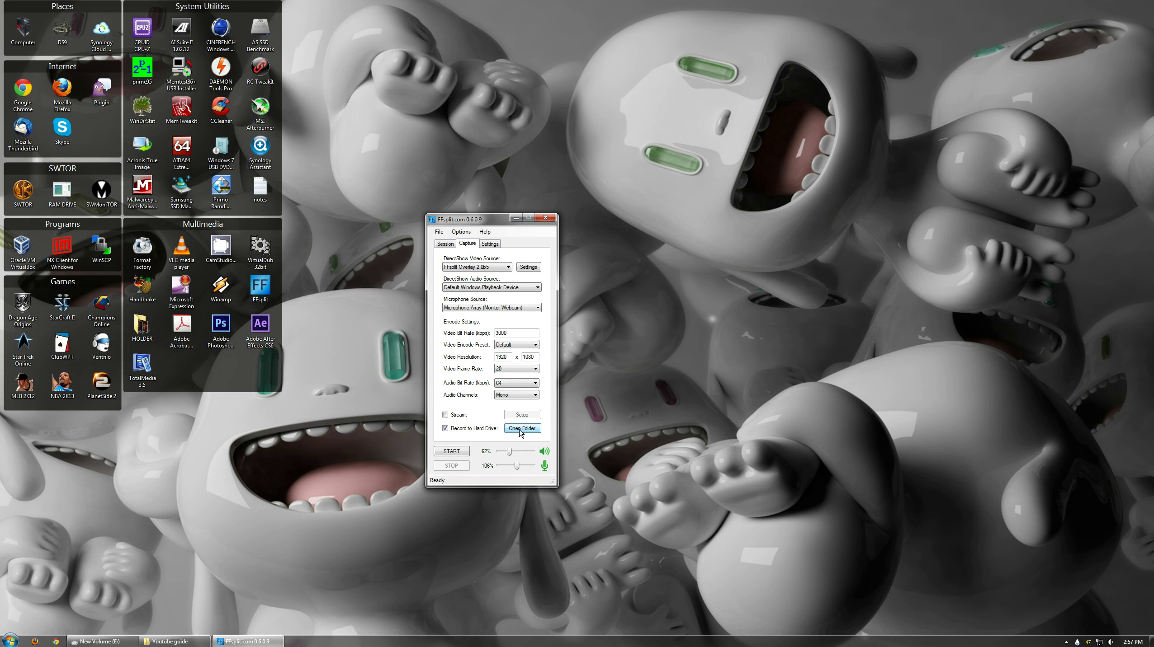
# Step: Check the recording folder's contents and the offline recording options, leaving the folder selection cancelled
pyautogui.click(521, 429)
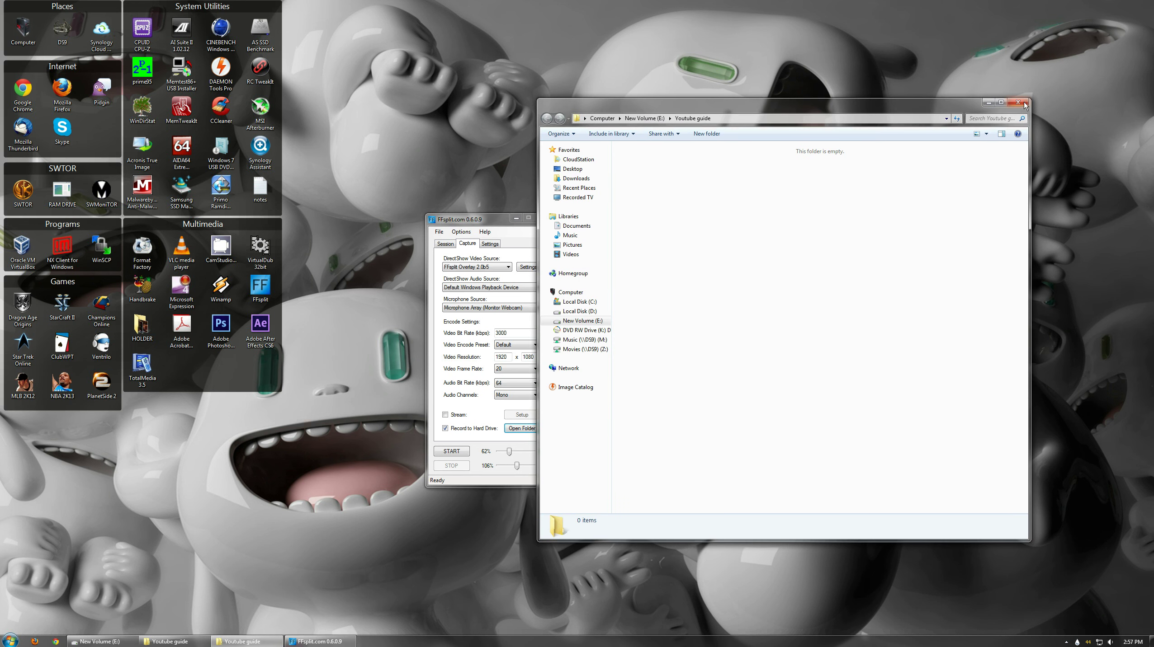
pyautogui.click(1025, 105)
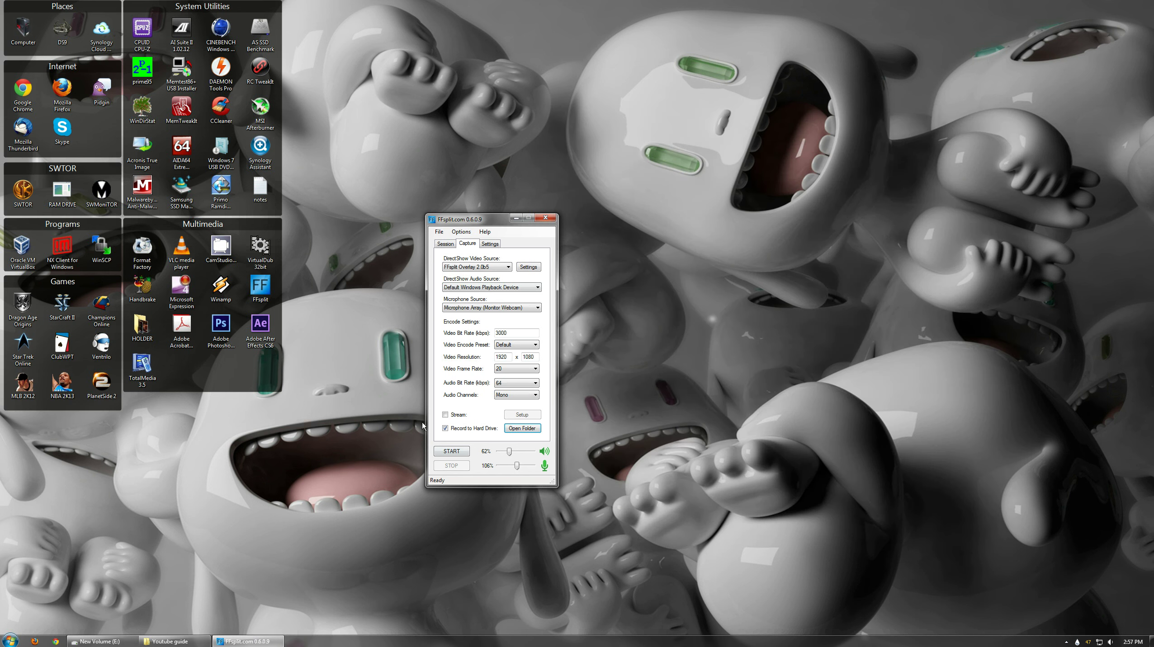
pyautogui.click(498, 245)
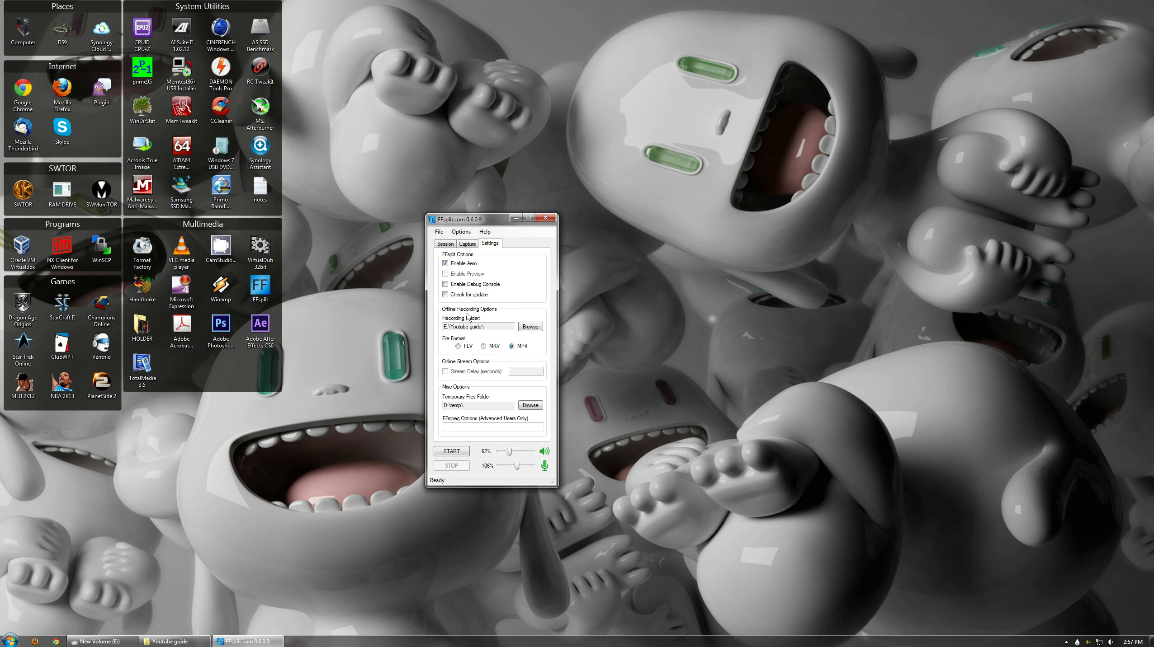
pyautogui.click(534, 329)
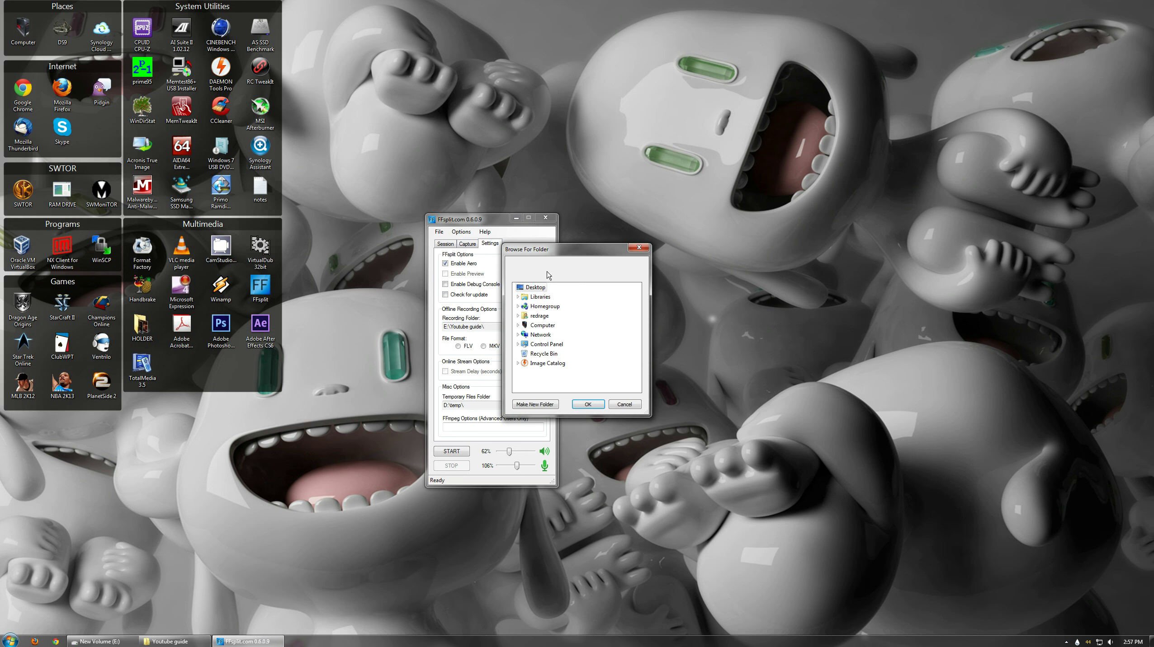
pyautogui.click(624, 405)
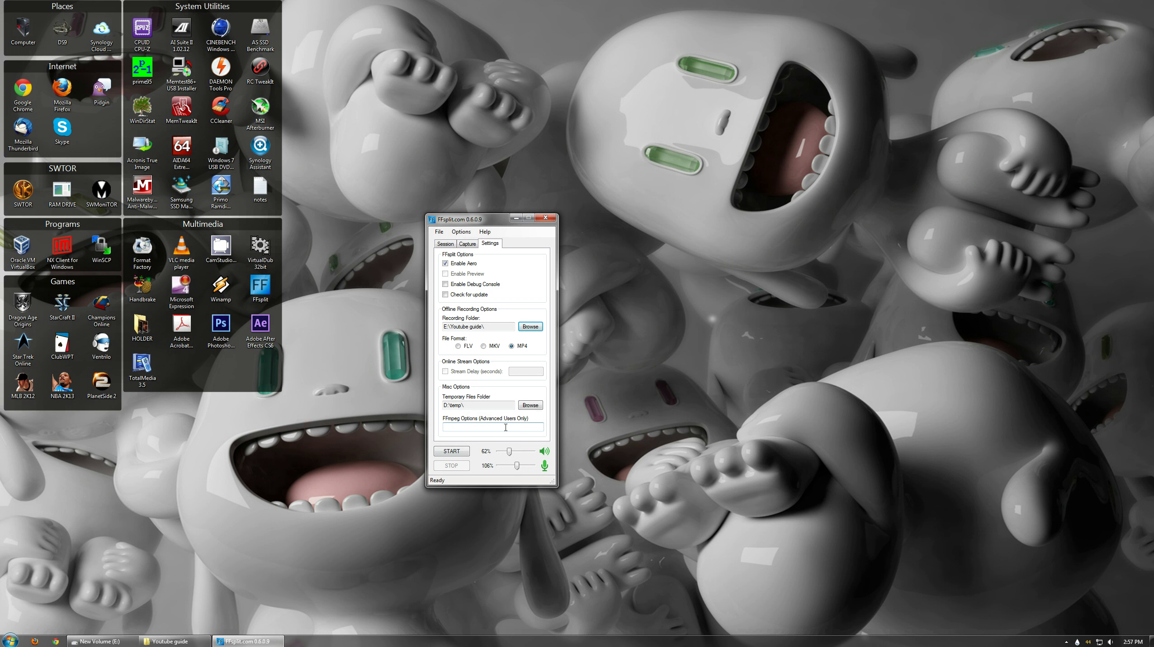
pyautogui.click(468, 245)
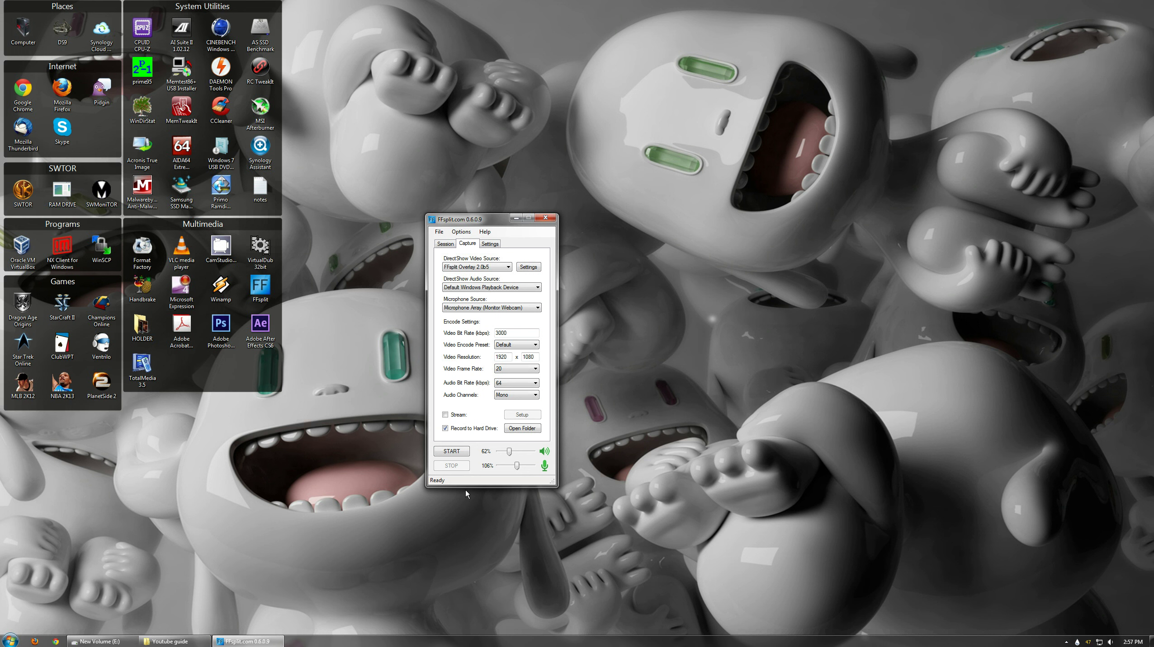
# Step: Record a short test clip to the hard drive and stop the recording
pyautogui.click(462, 455)
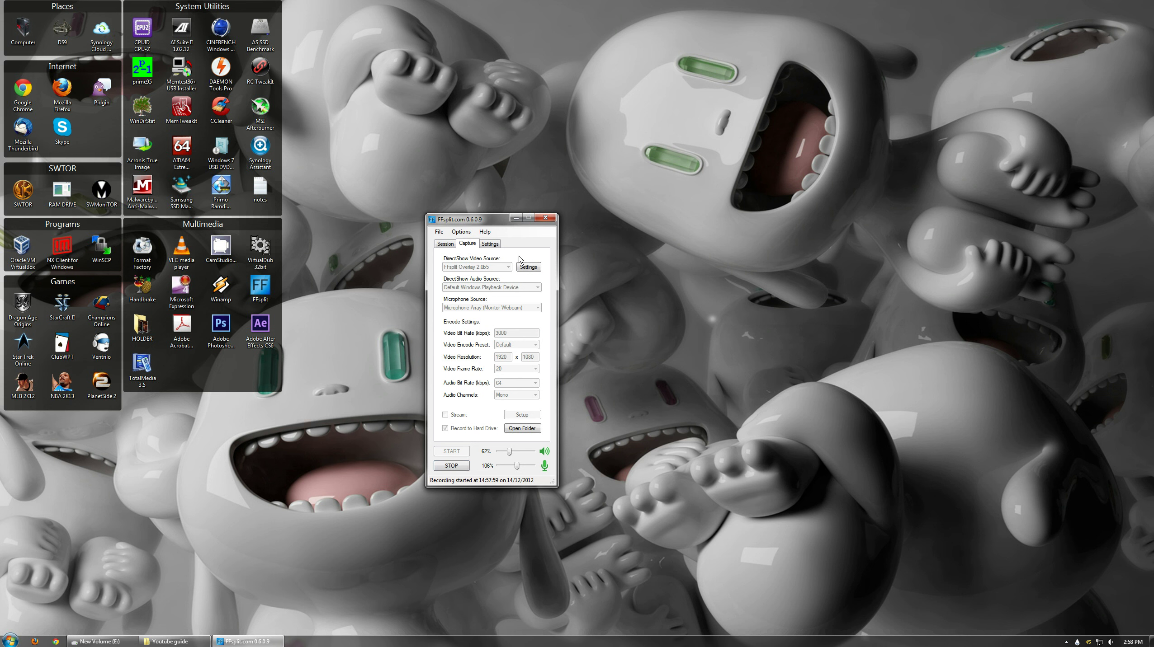
pyautogui.click(492, 245)
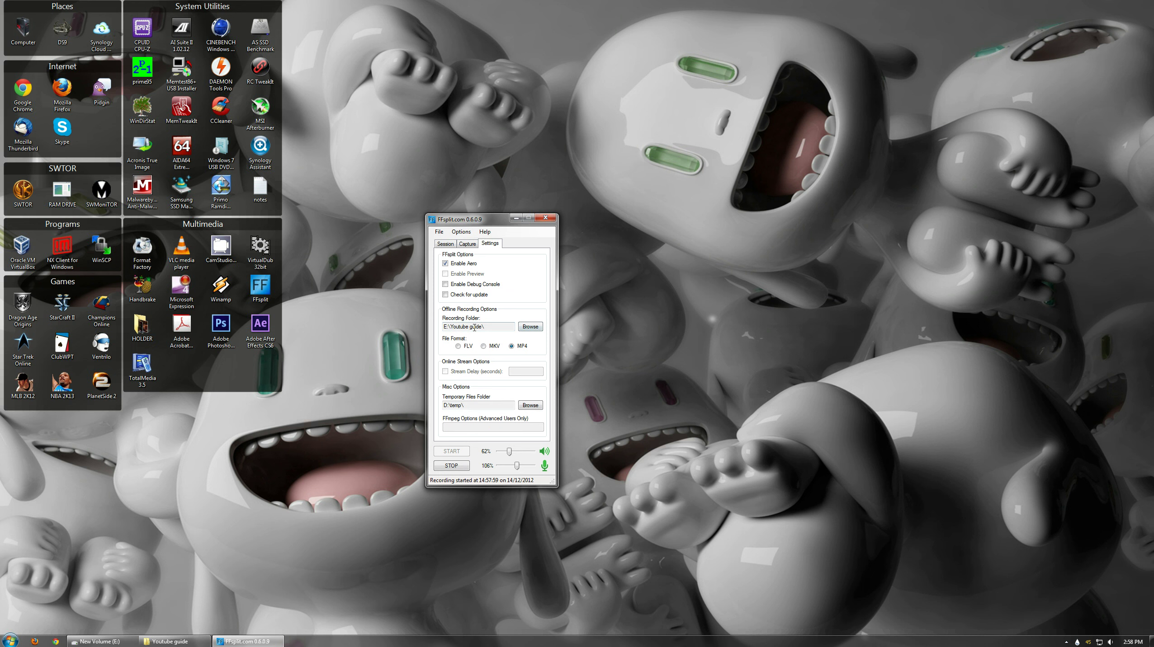
pyautogui.click(466, 246)
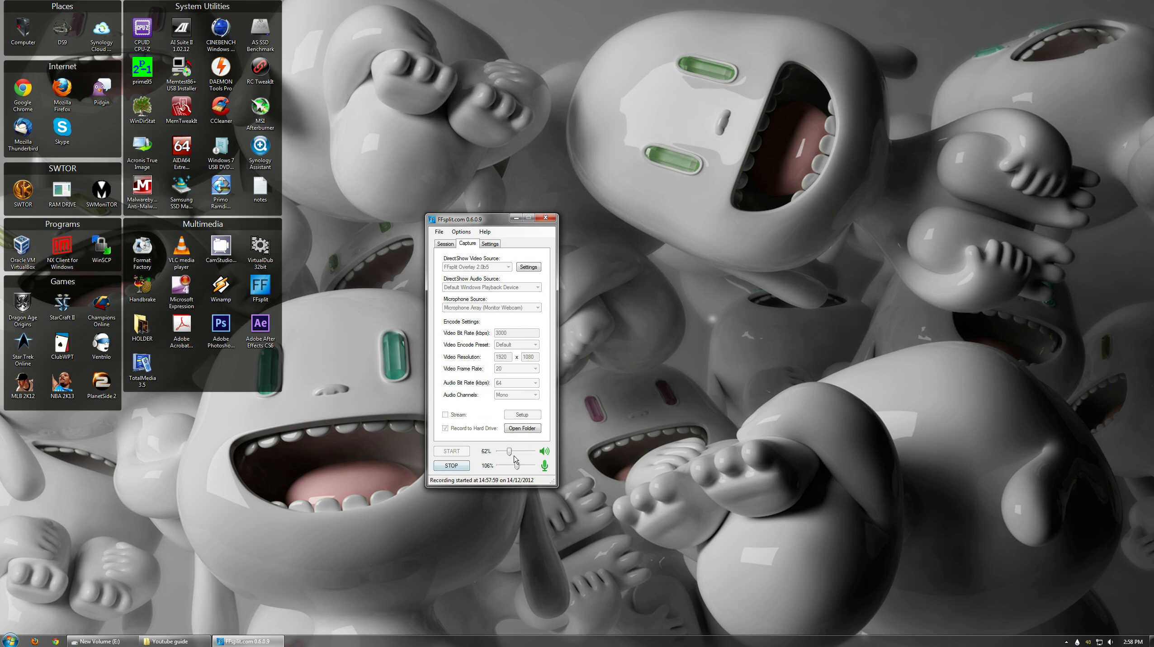
pyautogui.click(451, 466)
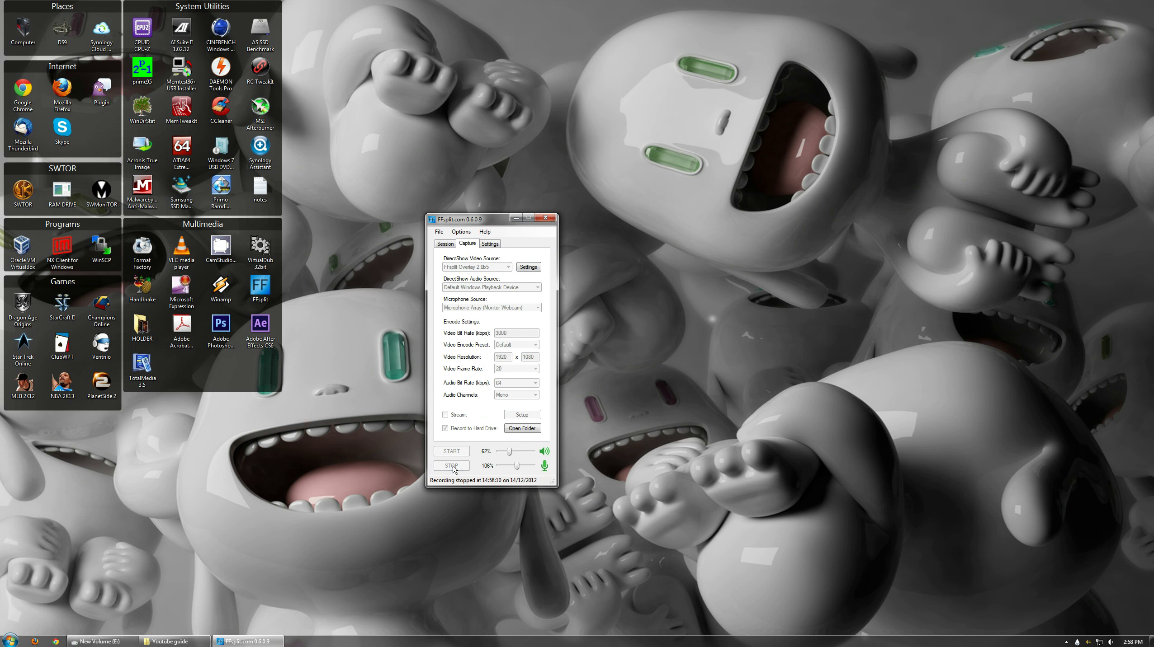
# Step: Open the recording folder, play the recorded test clip in VLC media player, and close the player
pyautogui.click(523, 429)
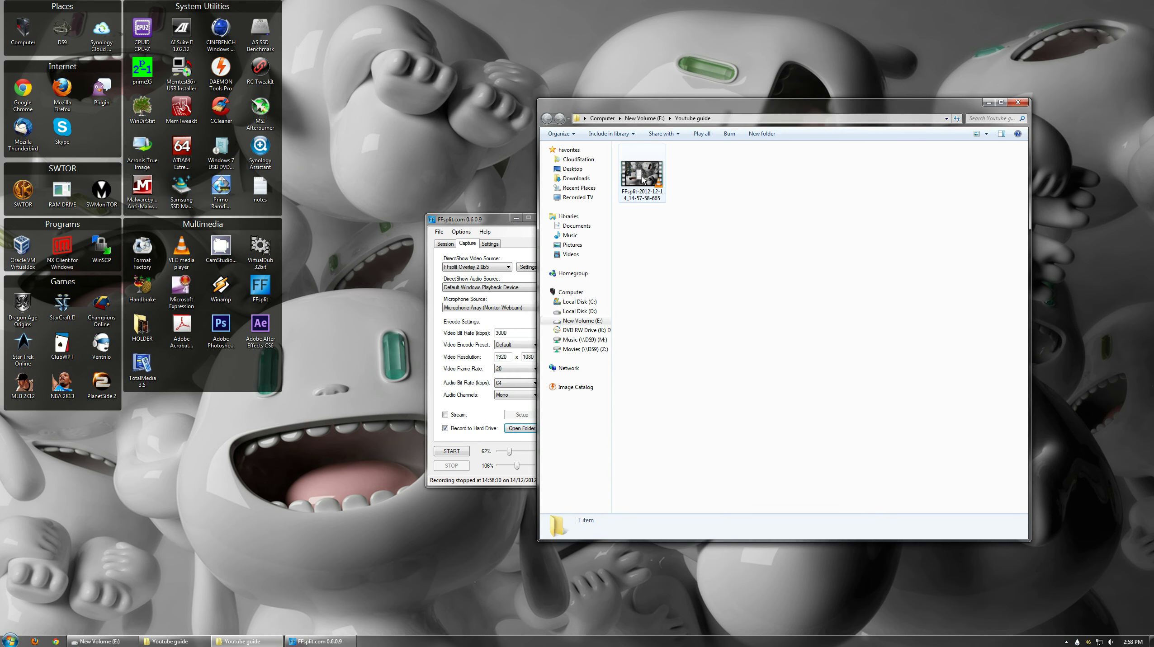
pyautogui.doubleClick(643, 180)
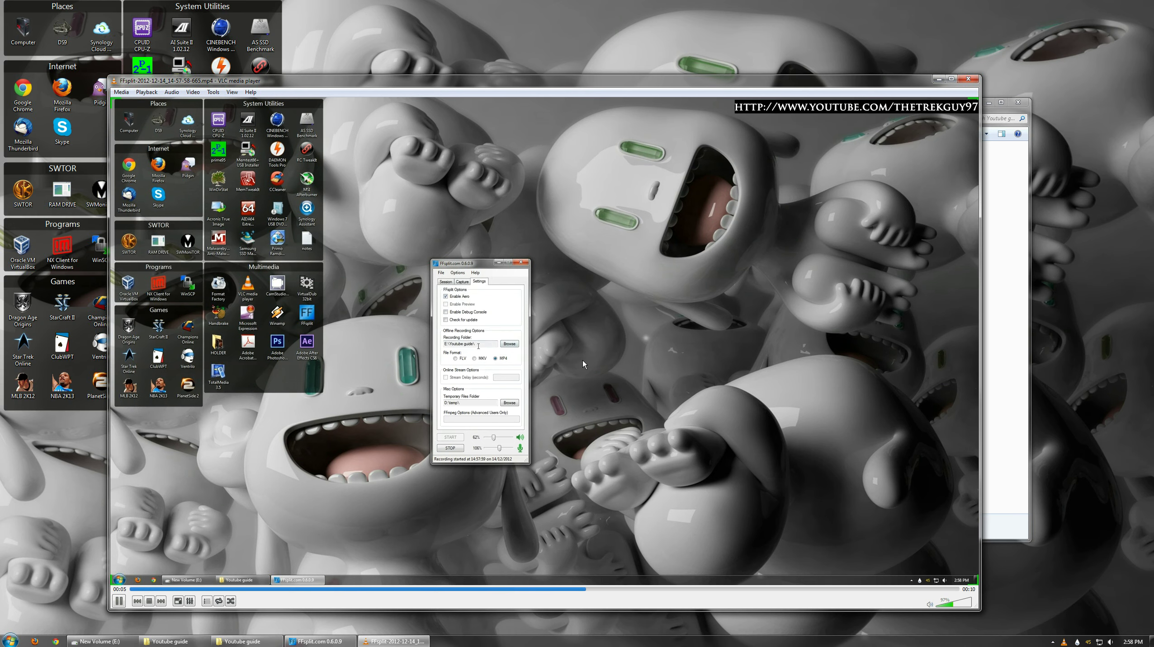
pyautogui.doubleClick(569, 366)
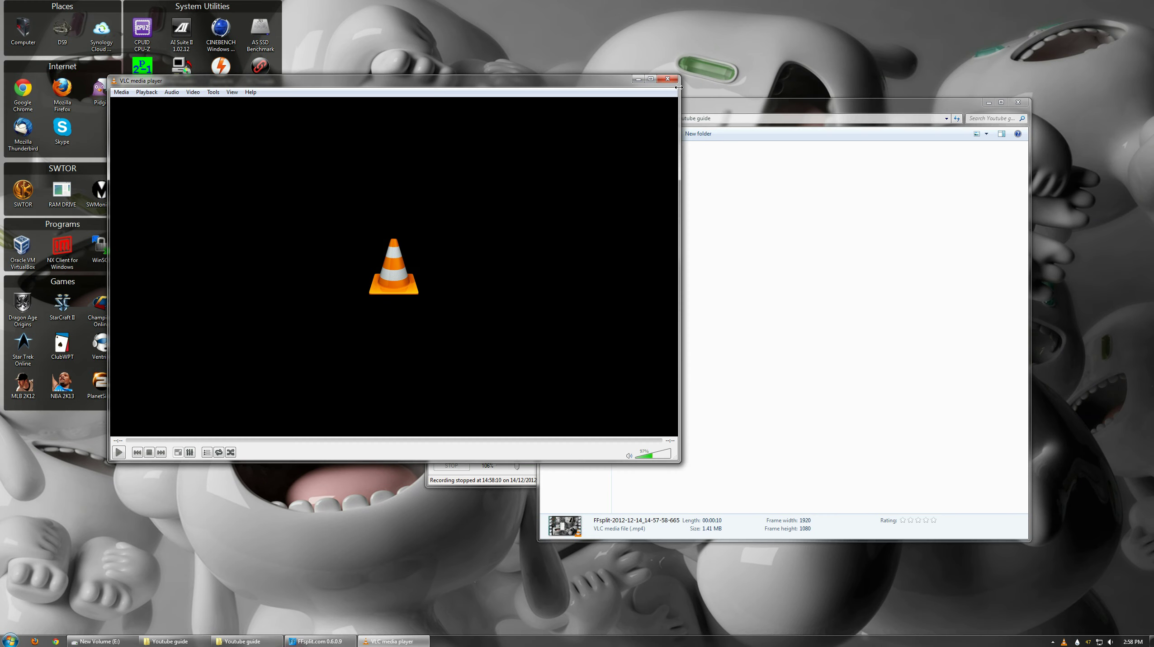
pyautogui.click(667, 79)
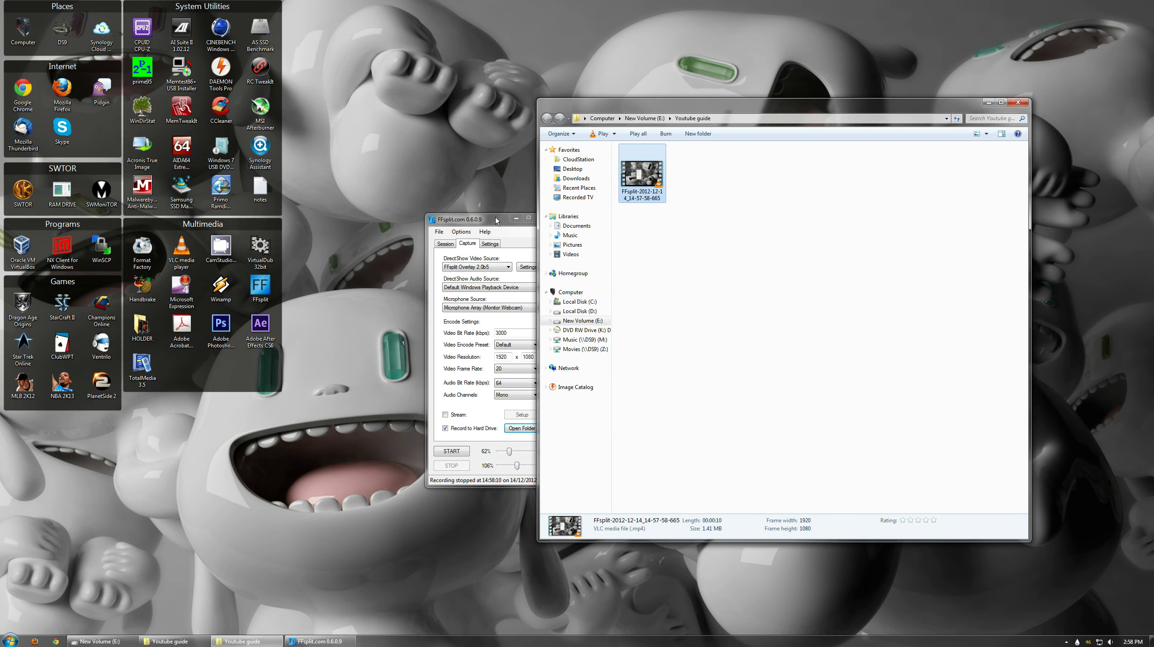
# Step: Move the FFsplit window clear of the recording folder window and make the folder window smaller
pyautogui.moveTo(496, 217); pyautogui.dragTo(450, 213)
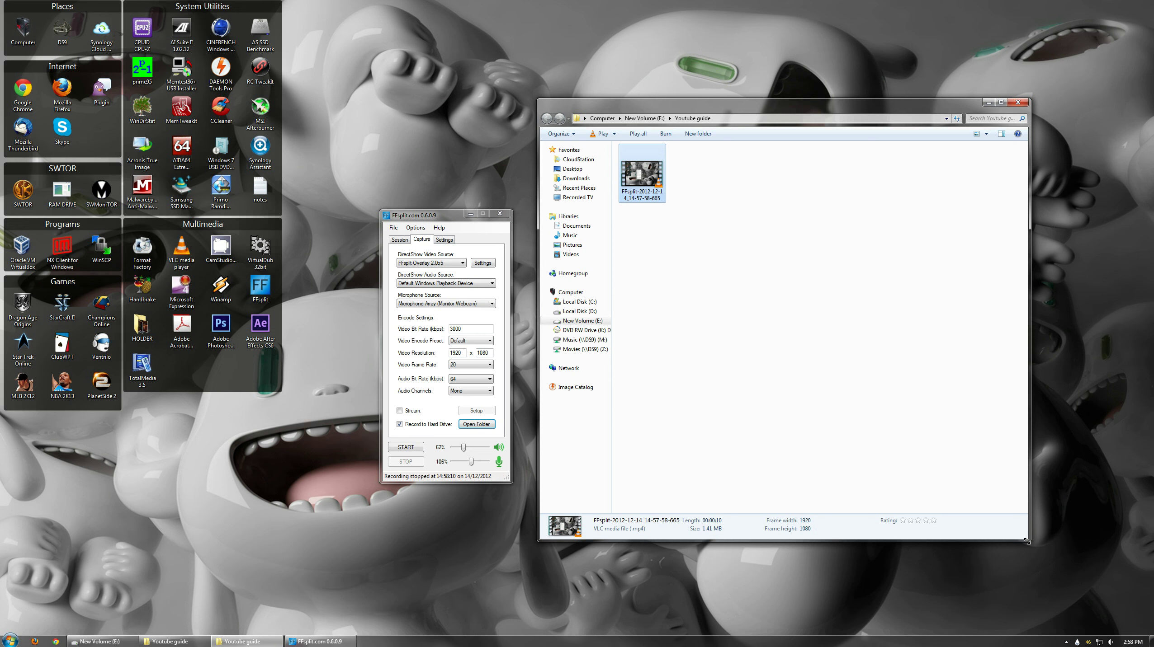
pyautogui.moveTo(1026, 540); pyautogui.dragTo(951, 516)
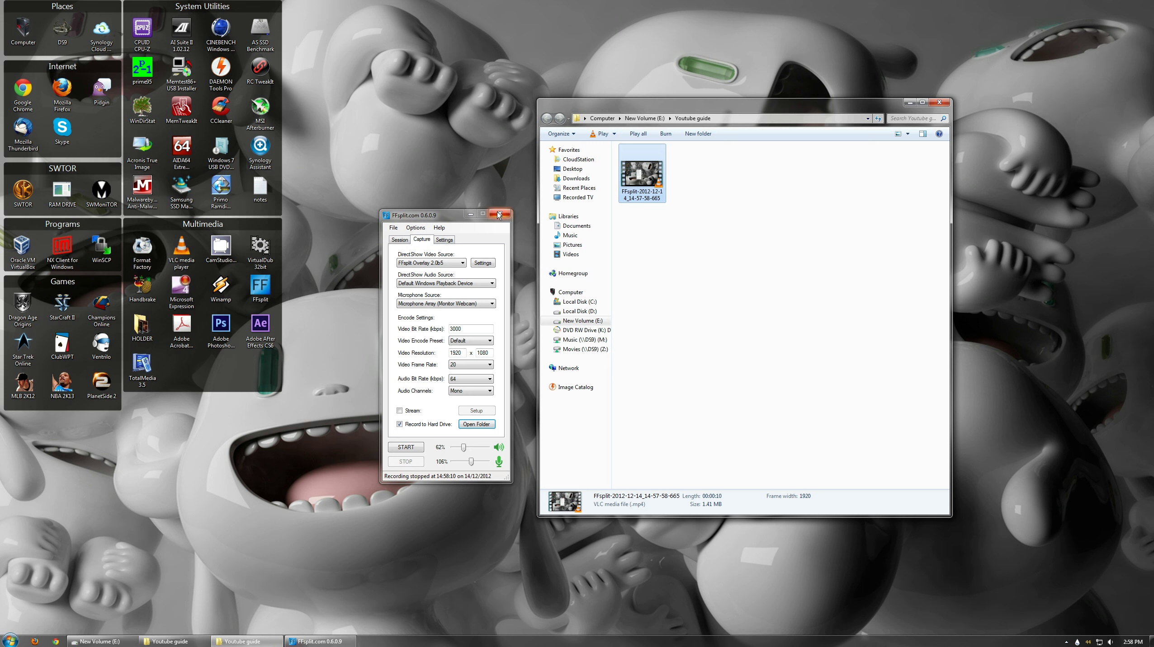
pyautogui.click(639, 212)
pyautogui.click(634, 188)
pyautogui.moveTo(438, 216); pyautogui.dragTo(424, 191)
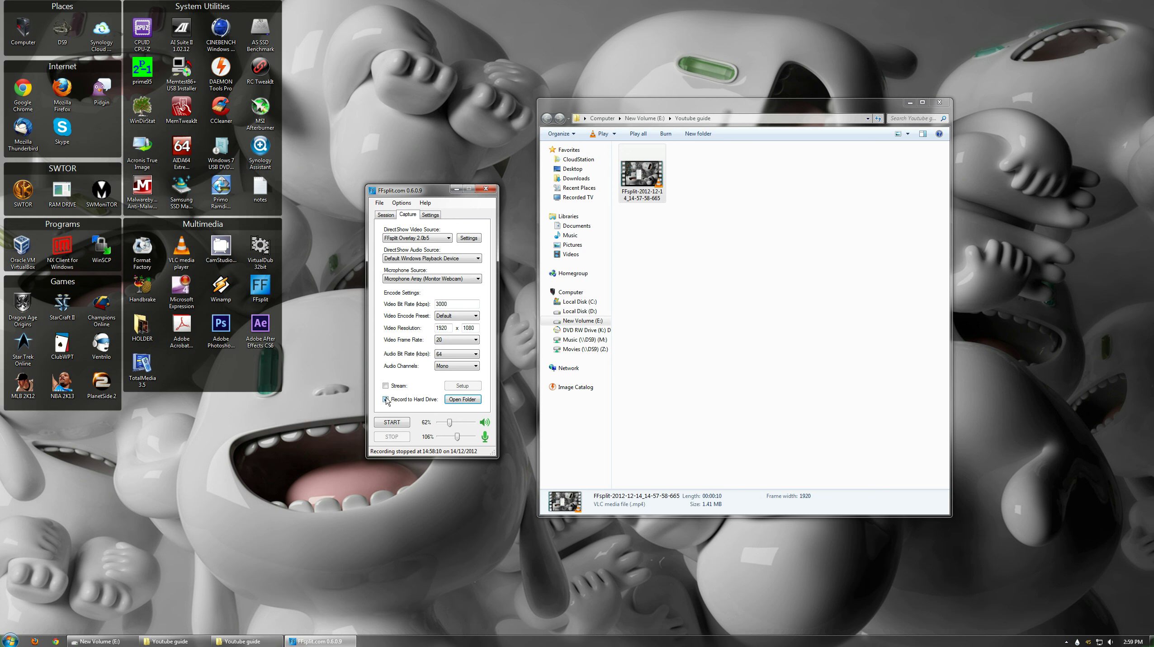
# Step: Turn off recording to the hard drive, enable streaming, and apply the stream setup with the Custom service
pyautogui.click(386, 399)
pyautogui.click(385, 385)
pyautogui.click(461, 387)
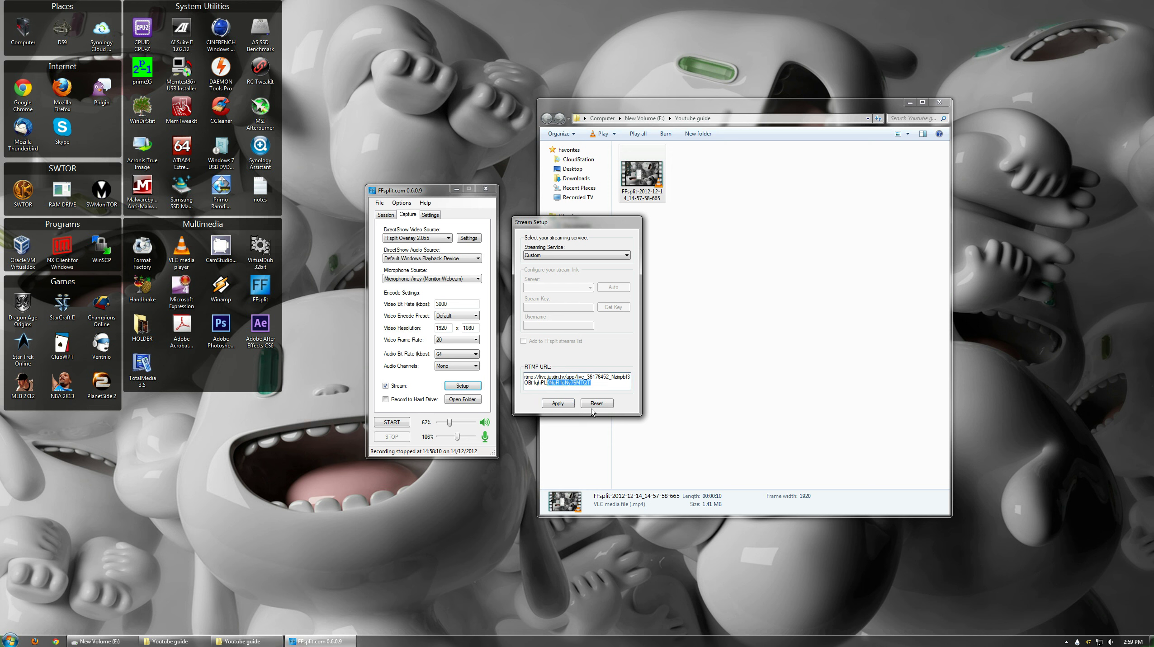
pyautogui.click(562, 404)
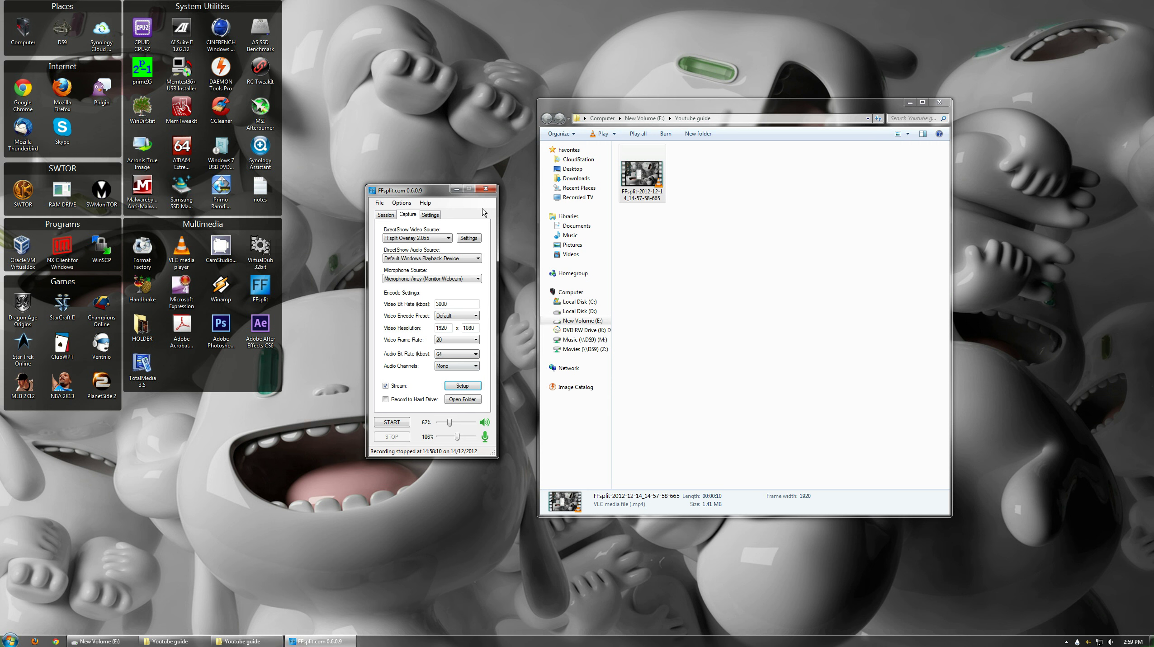
pyautogui.moveTo(397, 193); pyautogui.dragTo(406, 108)
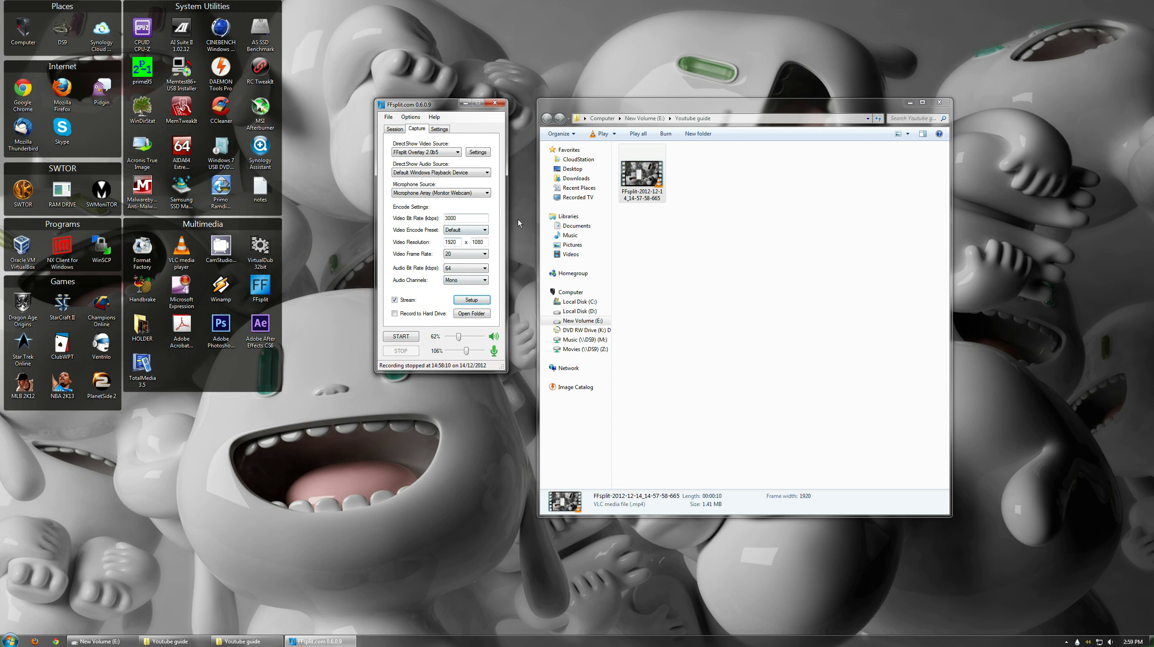